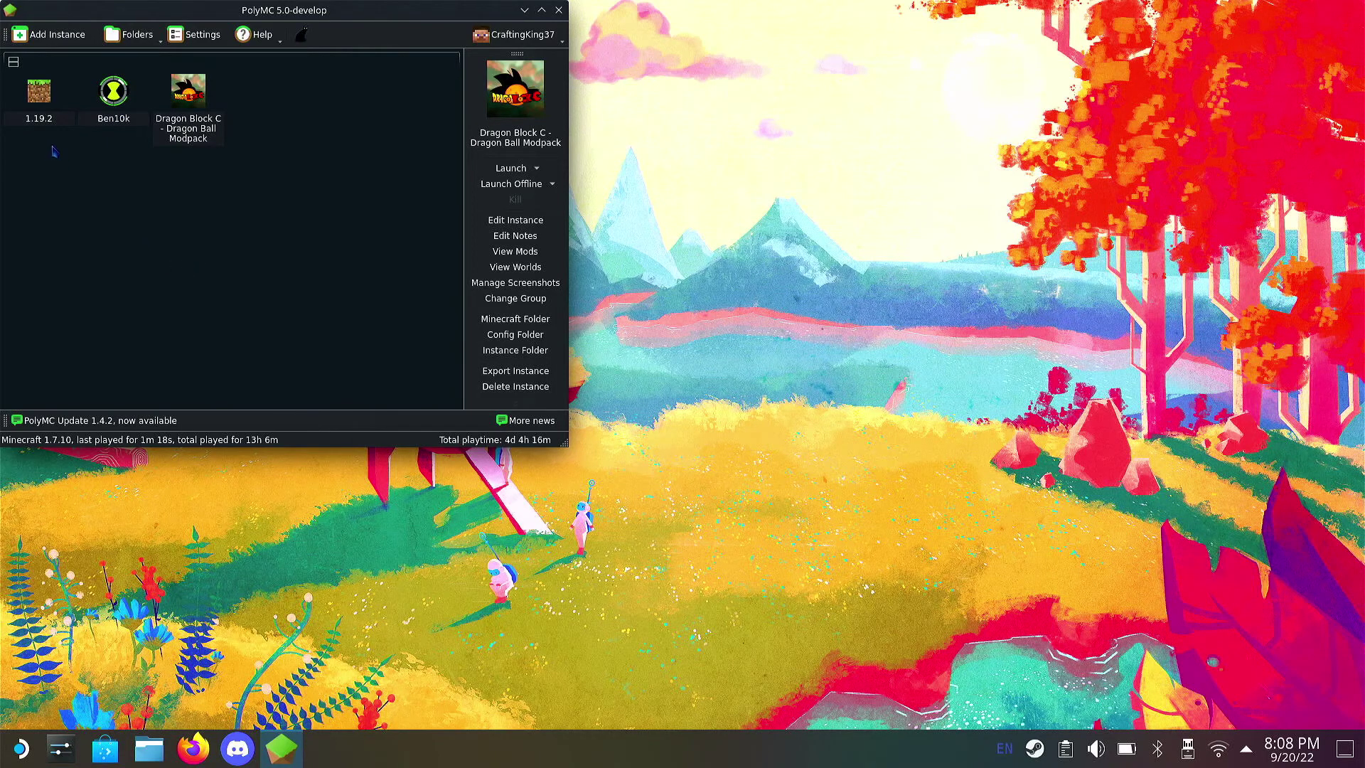
Open PolyMC's New Instance dialog with Add Instance
left_click(61, 37)
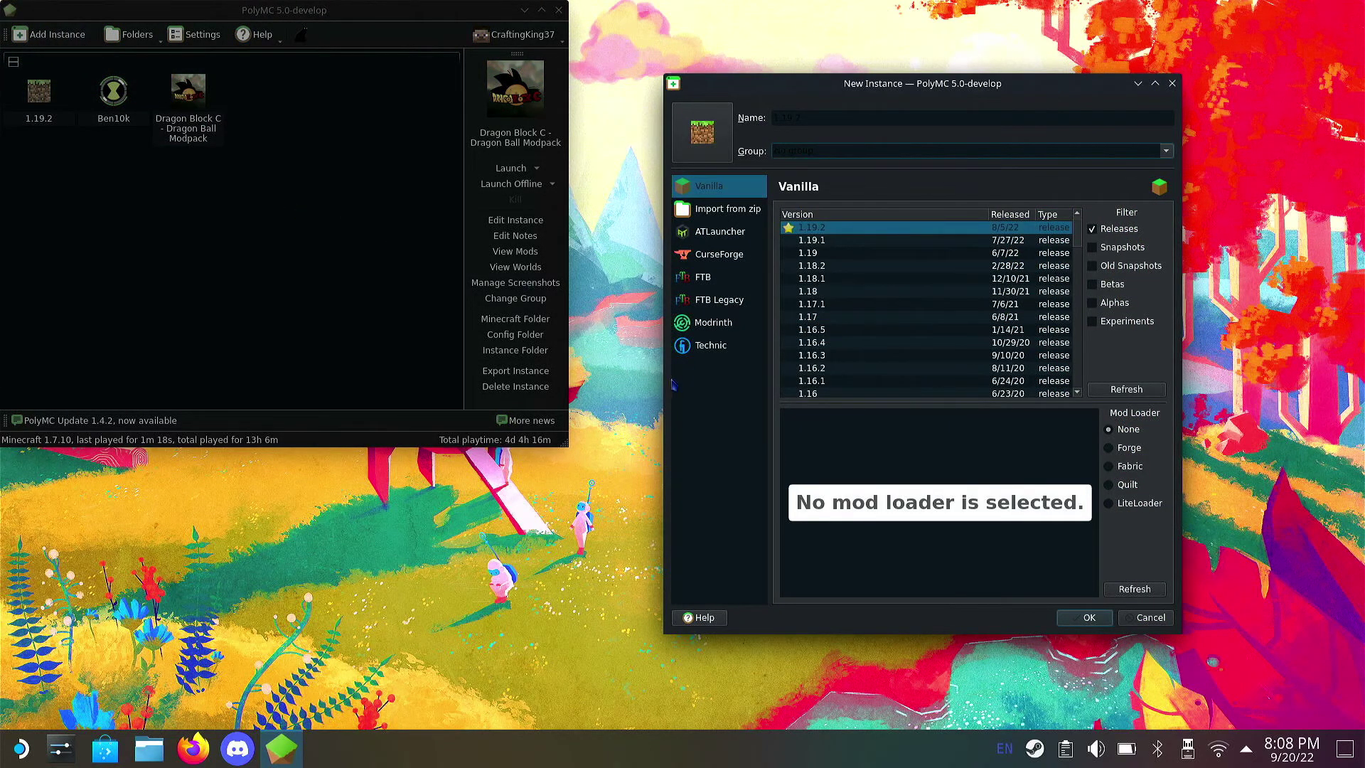
Pick the RLCraft modpack from CurseForge and start installing it
left_click(734, 258)
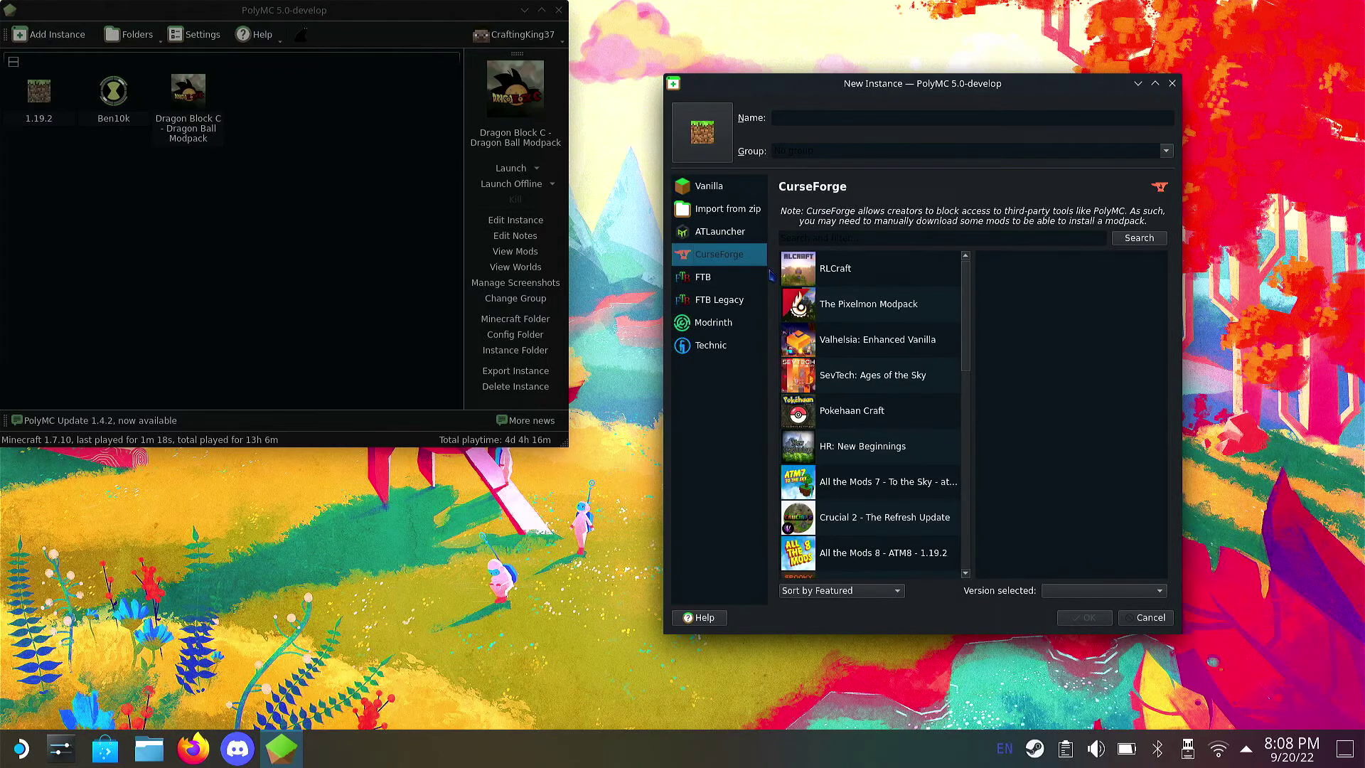
left_click(859, 279)
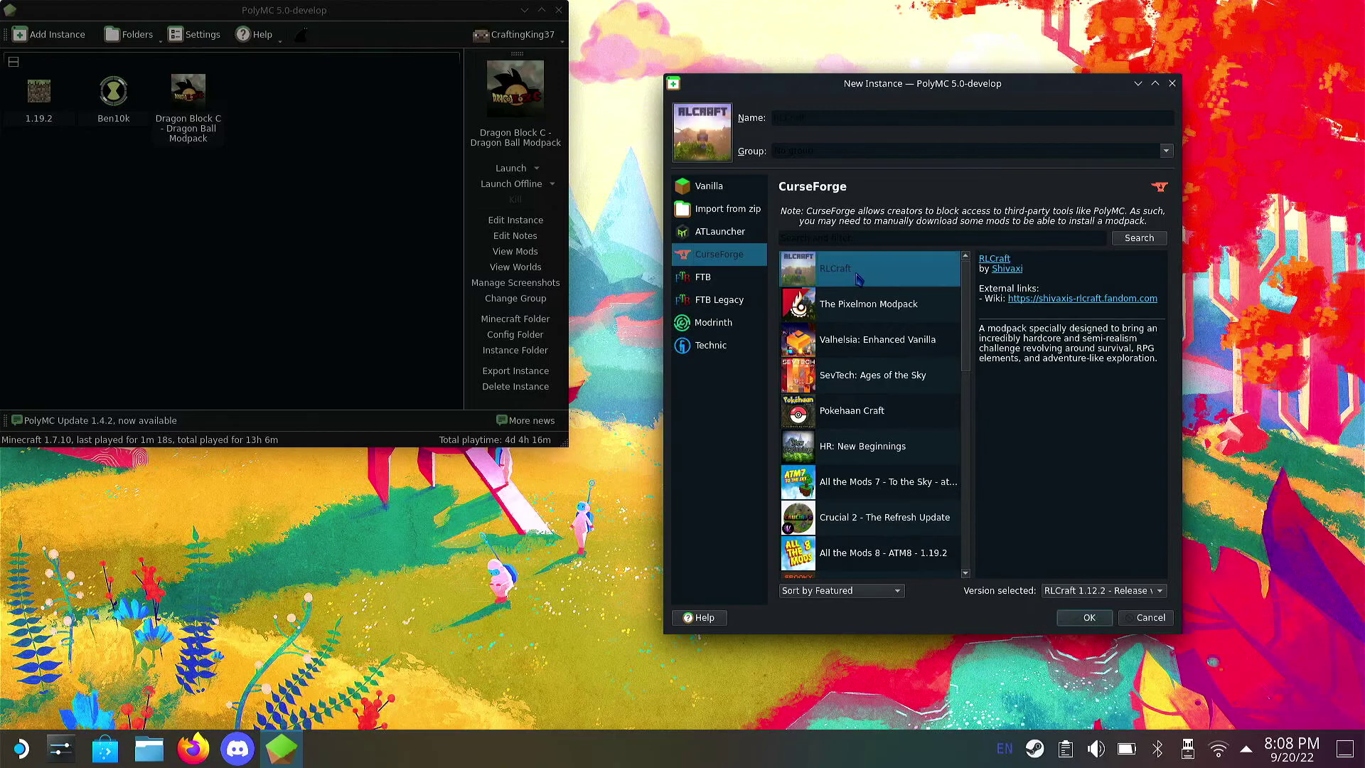
left_click(1078, 617)
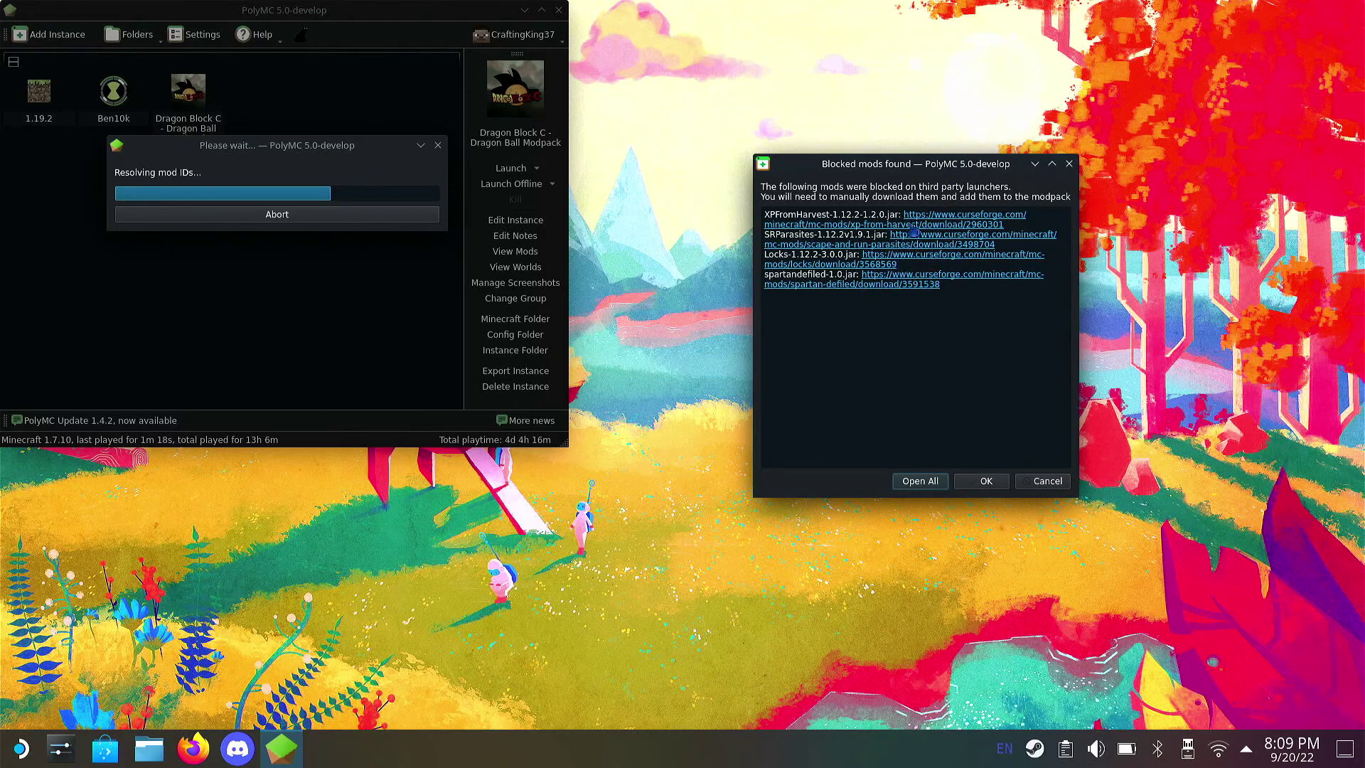
Copy the first blocked mod's CurseForge download URL from the Blocked mods dialog
left_click(931, 217)
double_click(950, 216)
left_click_drag(951, 220, 1005, 225)
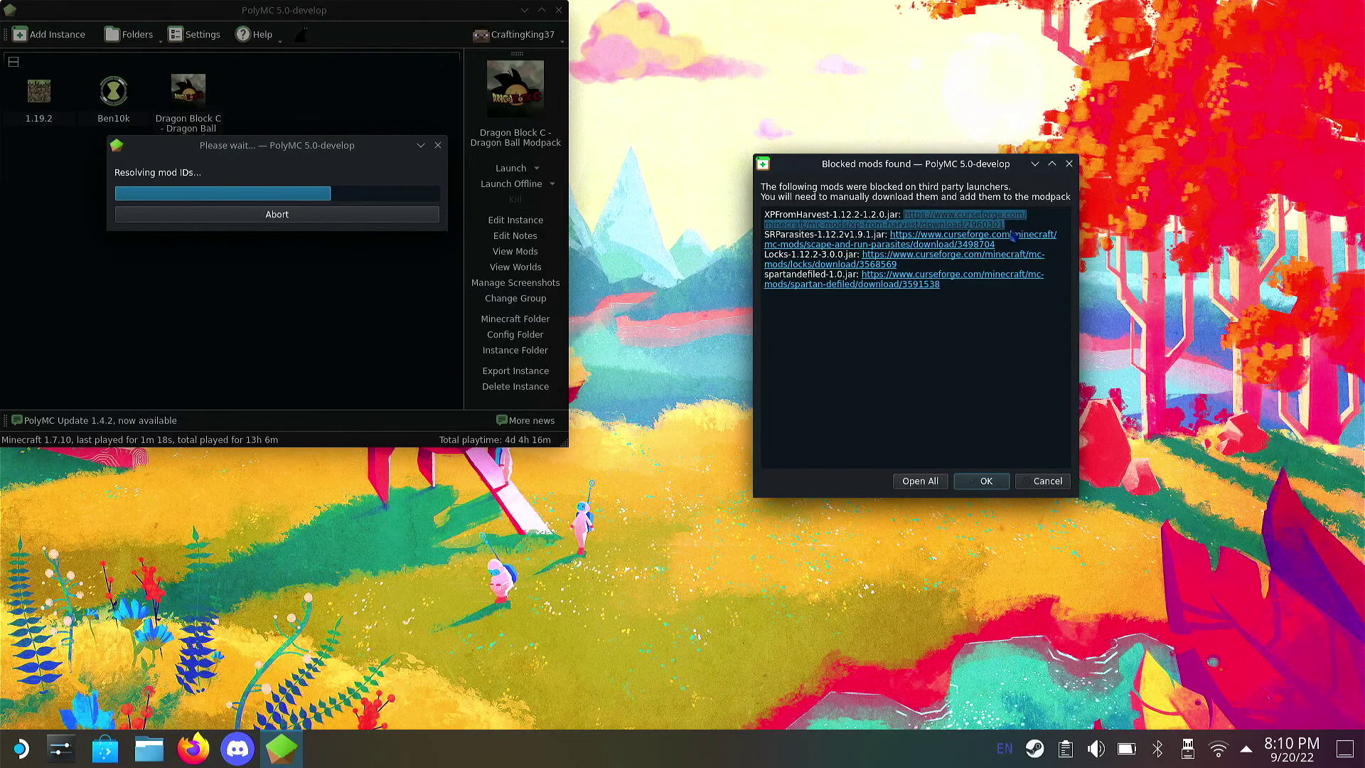
right_click(942, 222)
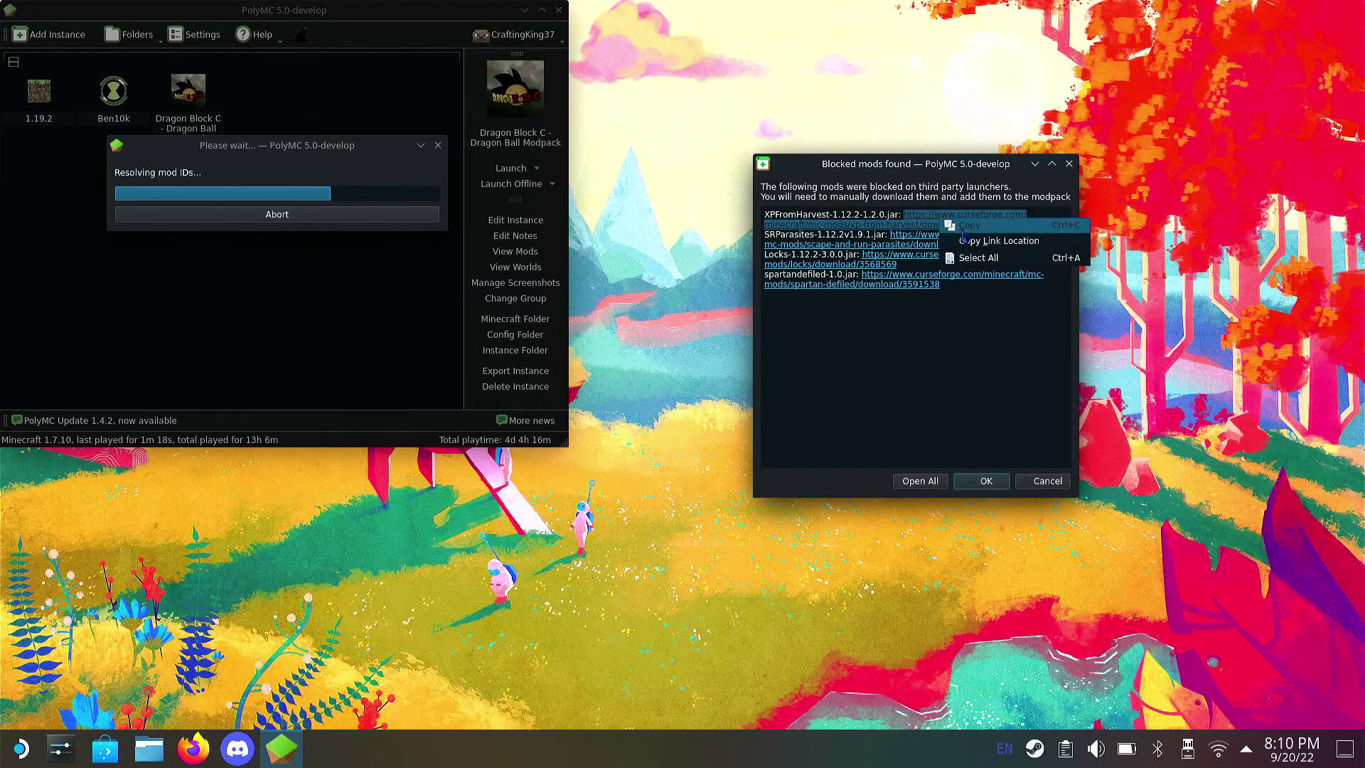
left_click(961, 230)
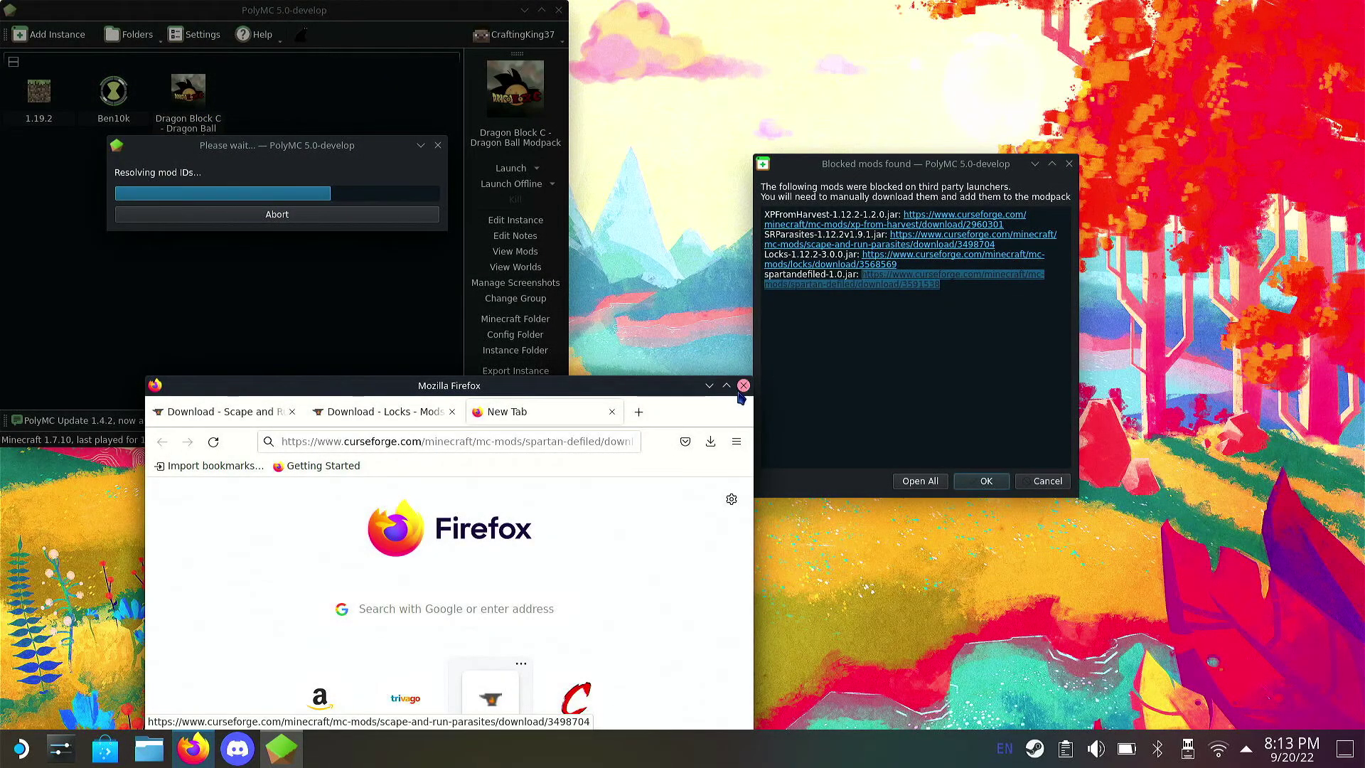
Close Firefox and accept the blocked-mods notice so the RLCraft 1.12.2 instance finishes installing
left_click(744, 386)
left_click(986, 481)
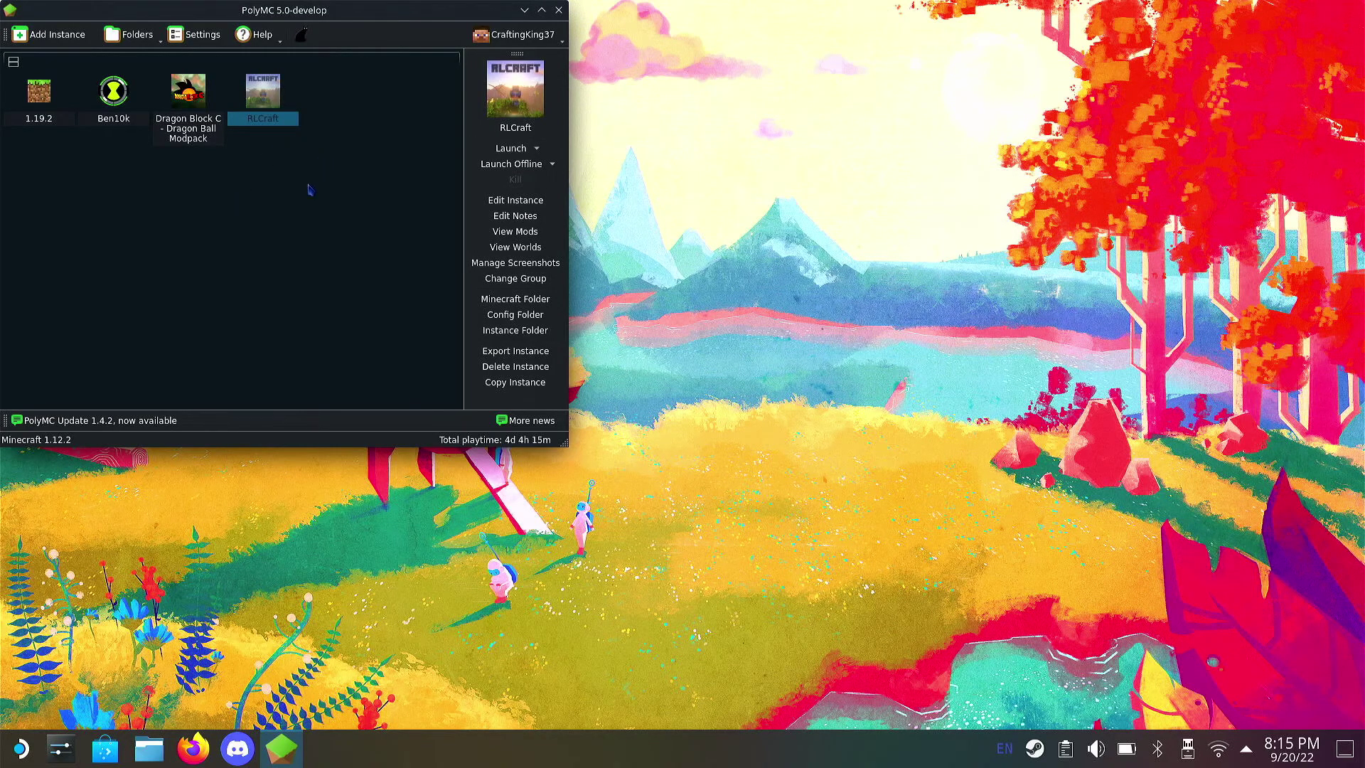
Go to the RLCraft instance's Mods page and bring up the Add file picker
left_click(500, 203)
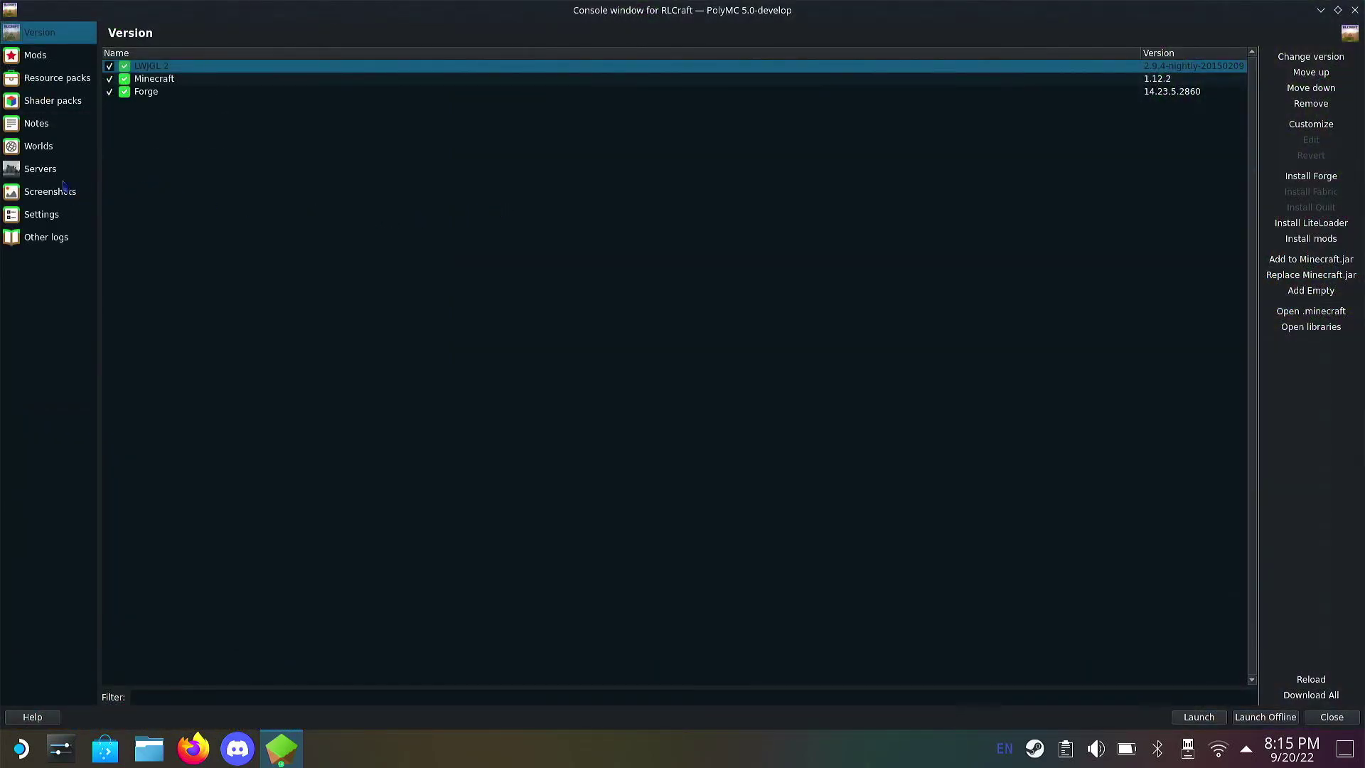
left_click(45, 61)
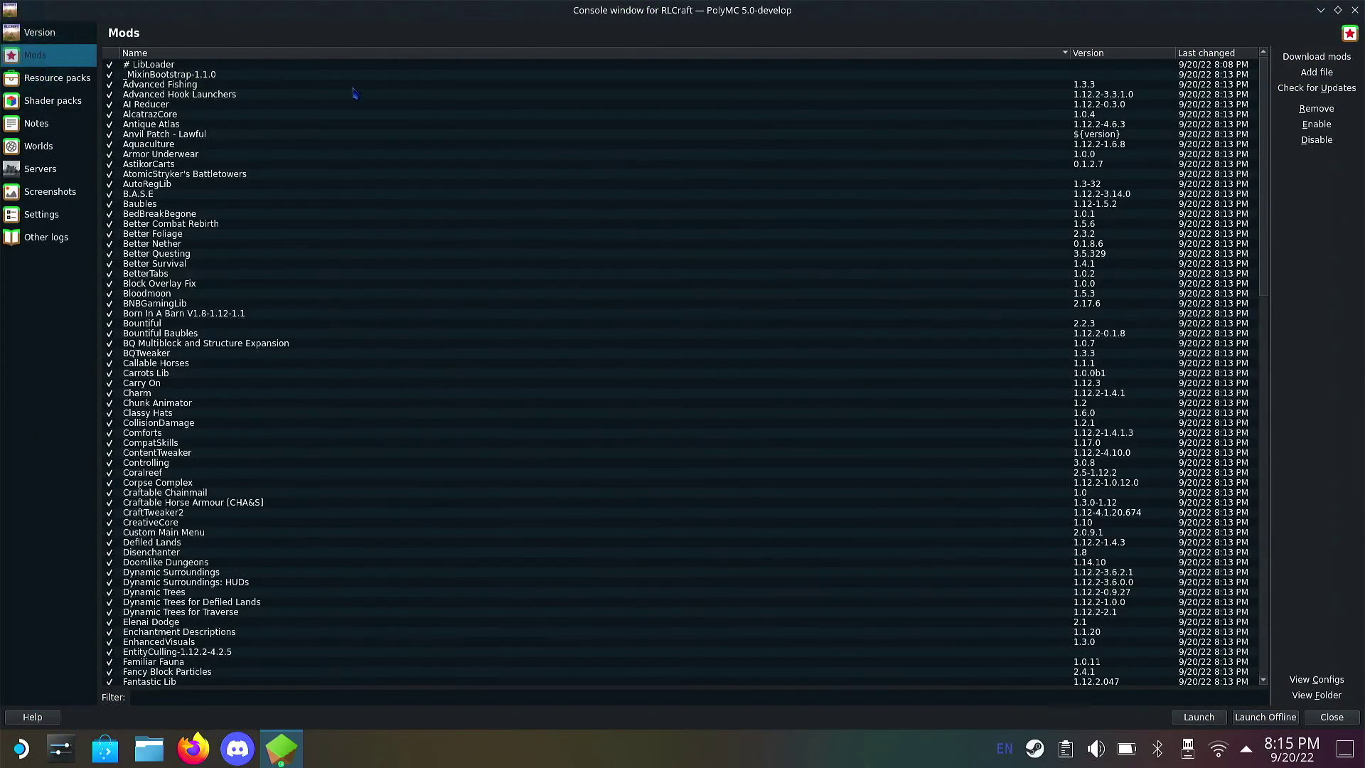
left_click(1312, 74)
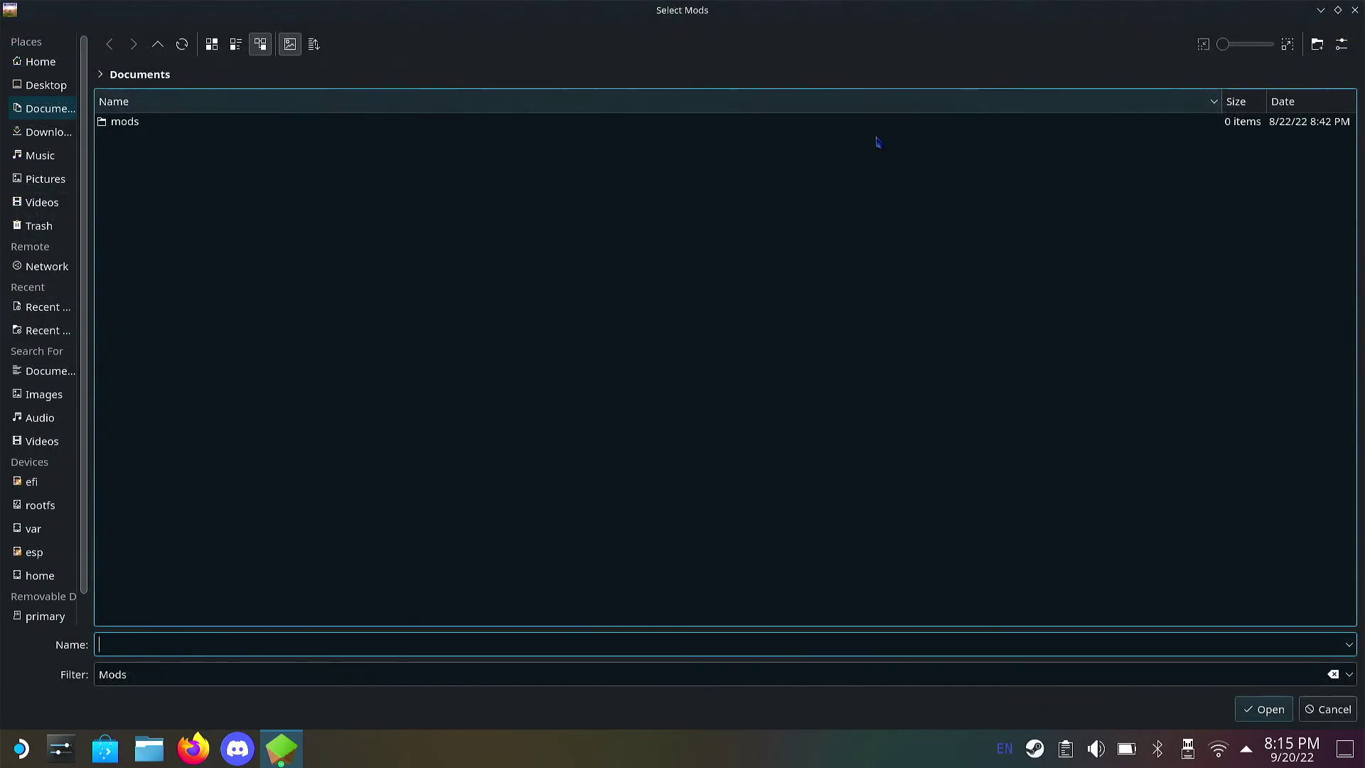
Select the four downloaded .jar files in Downloads and add them to RLCraft's mods
left_click(32, 129)
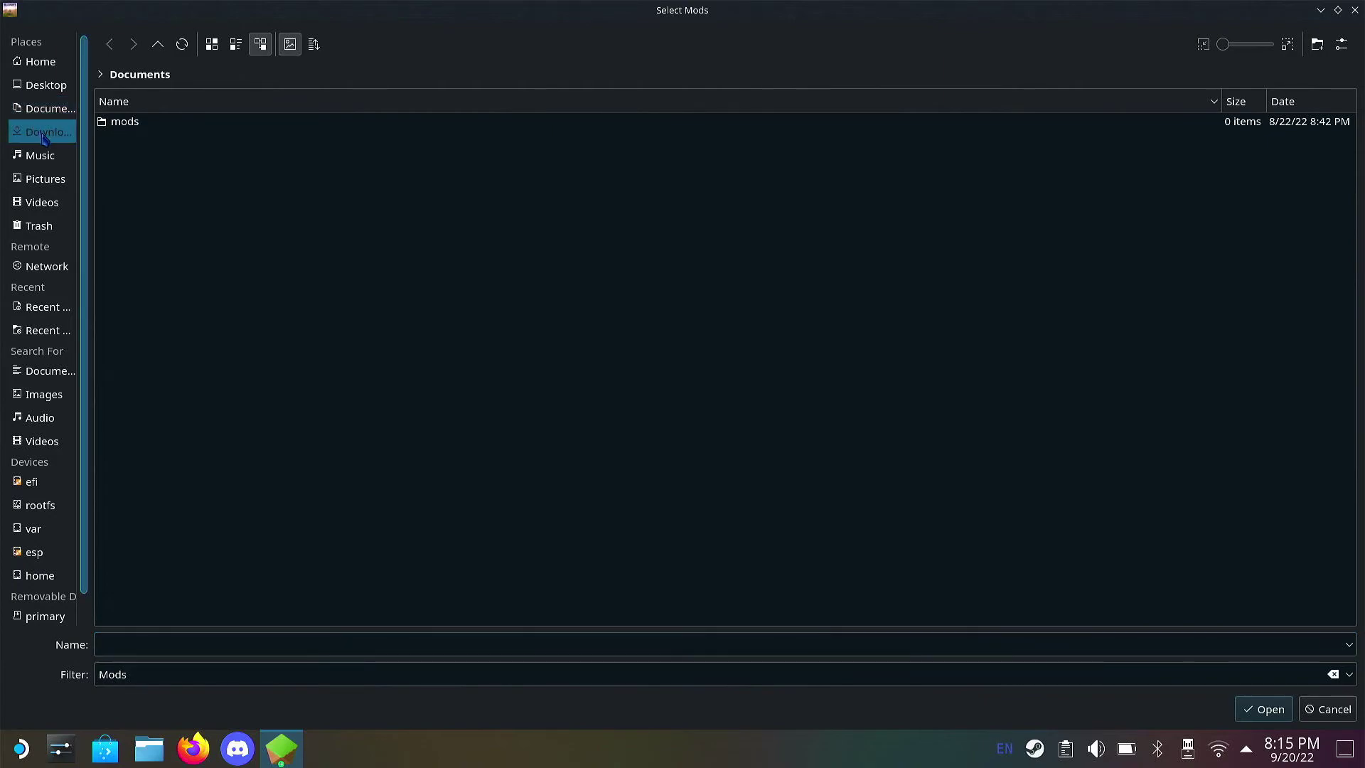
left_click(57, 116)
left_click(56, 135)
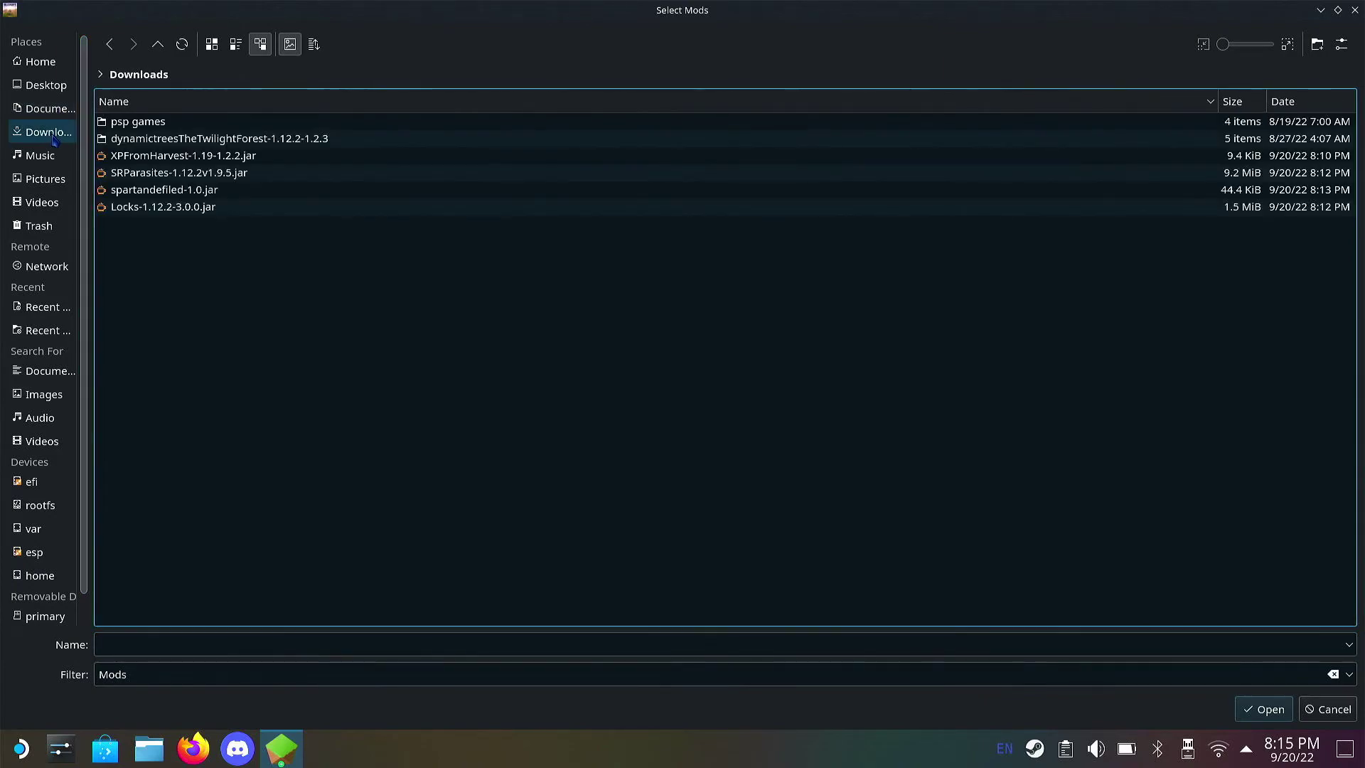
left_click_drag(190, 236, 208, 163)
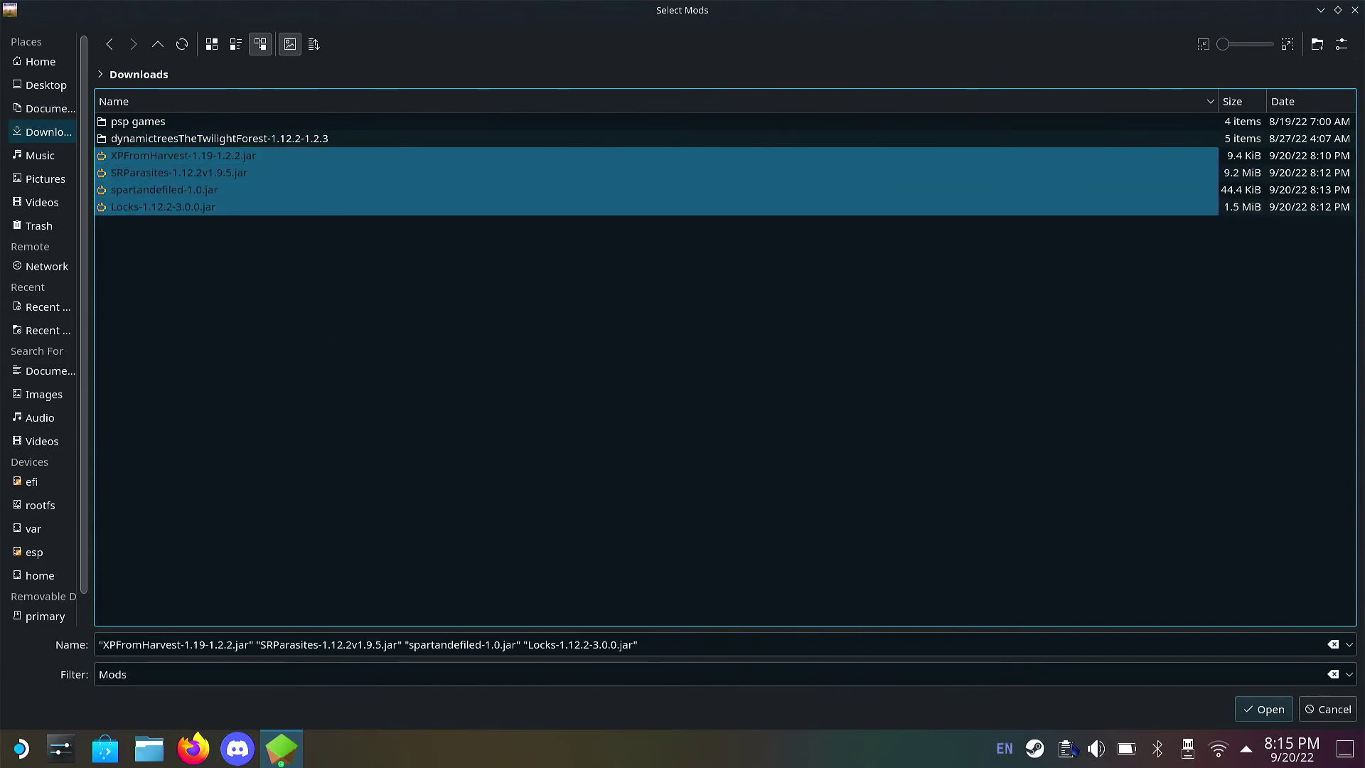
left_click(1252, 718)
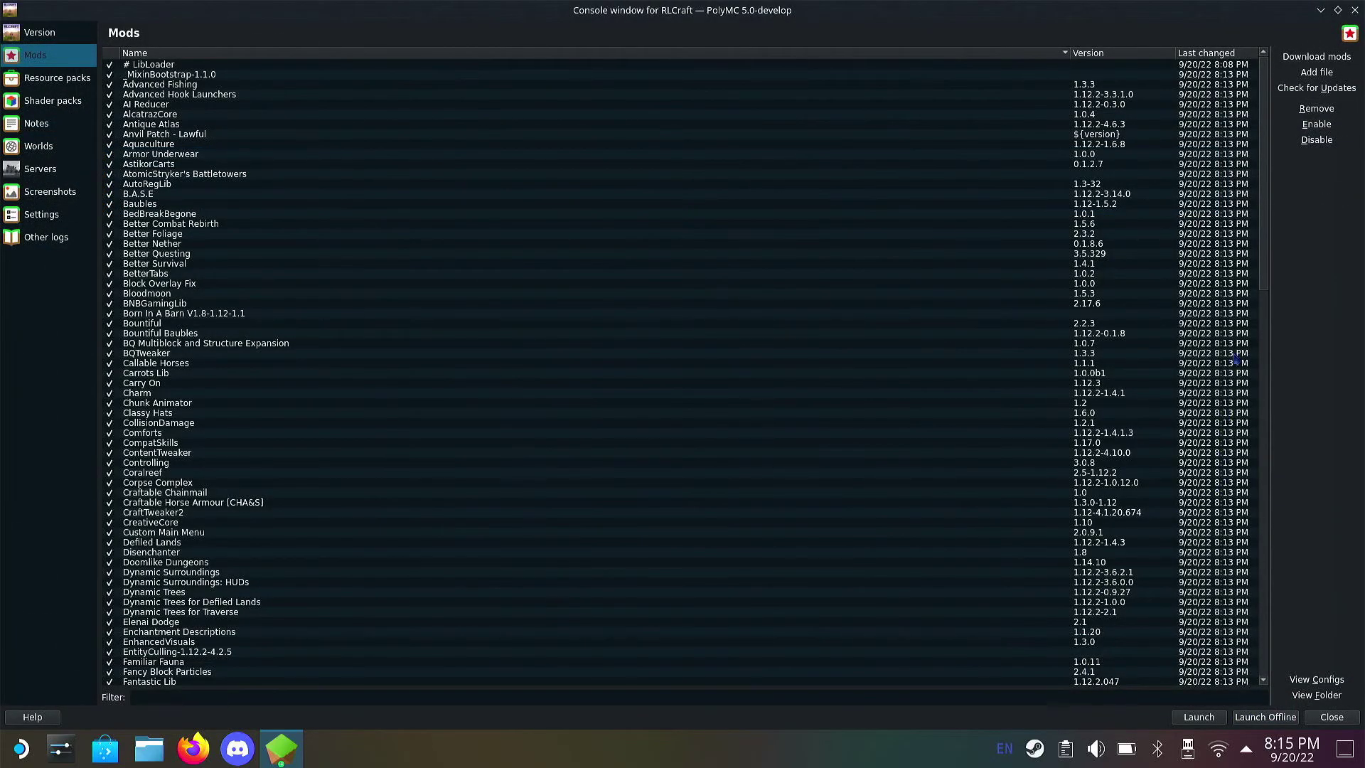
Check RLCraft's Java and memory settings in the instance editor, then close it
left_click(1338, 720)
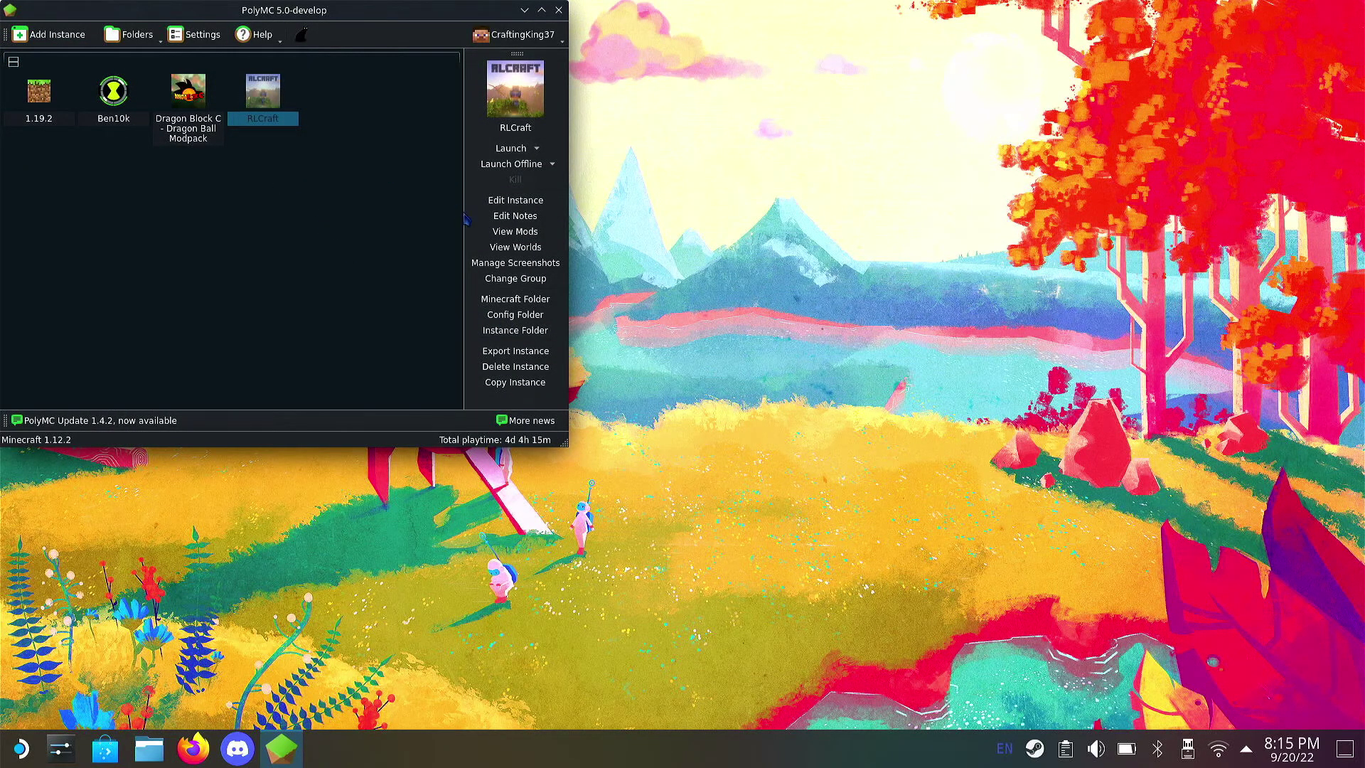
left_click(505, 201)
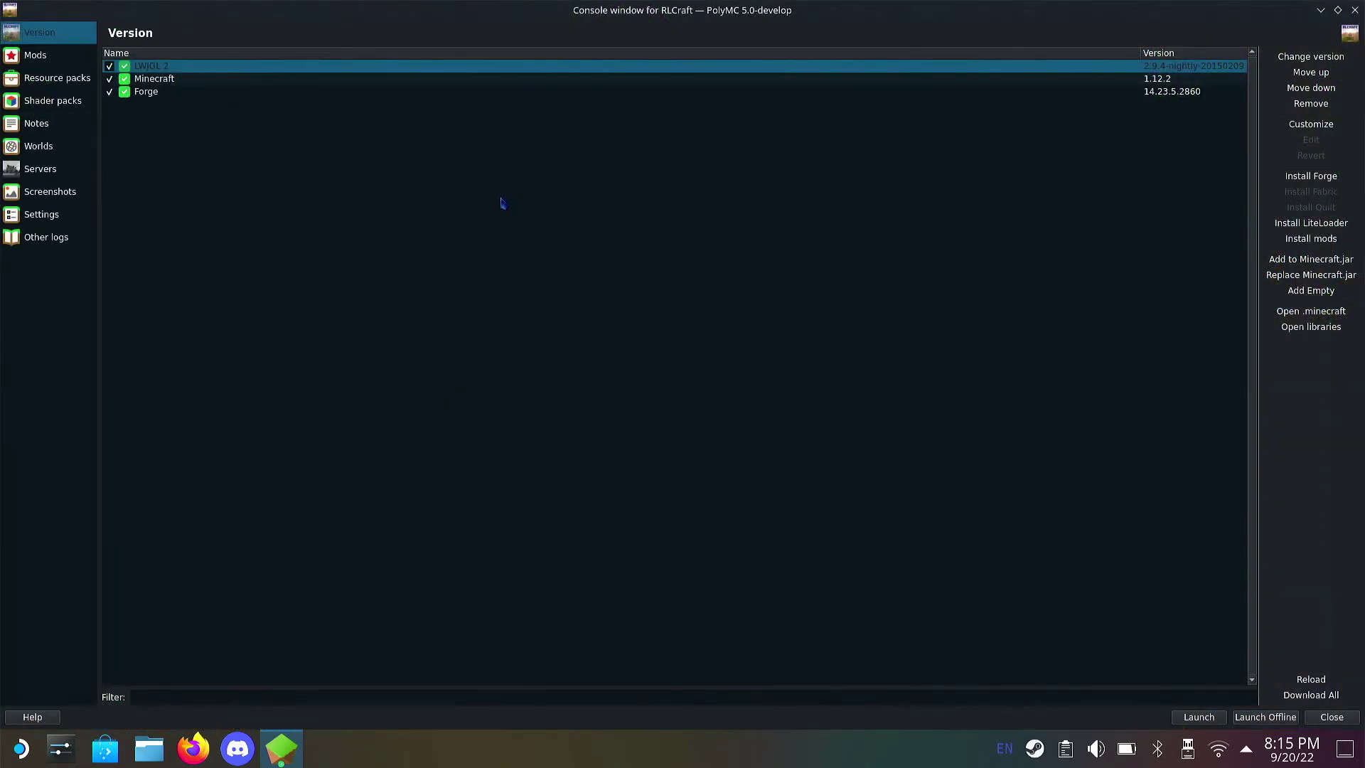
left_click(34, 217)
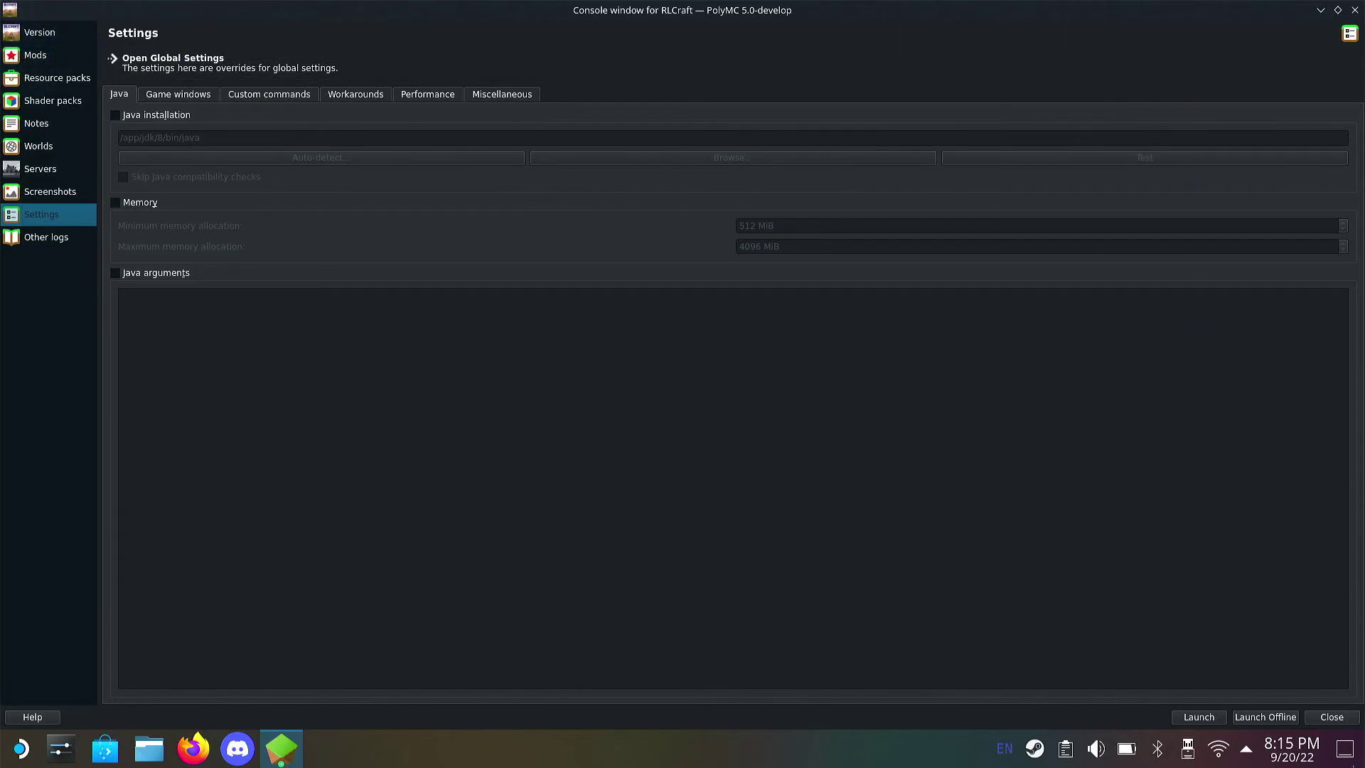
left_click(1330, 717)
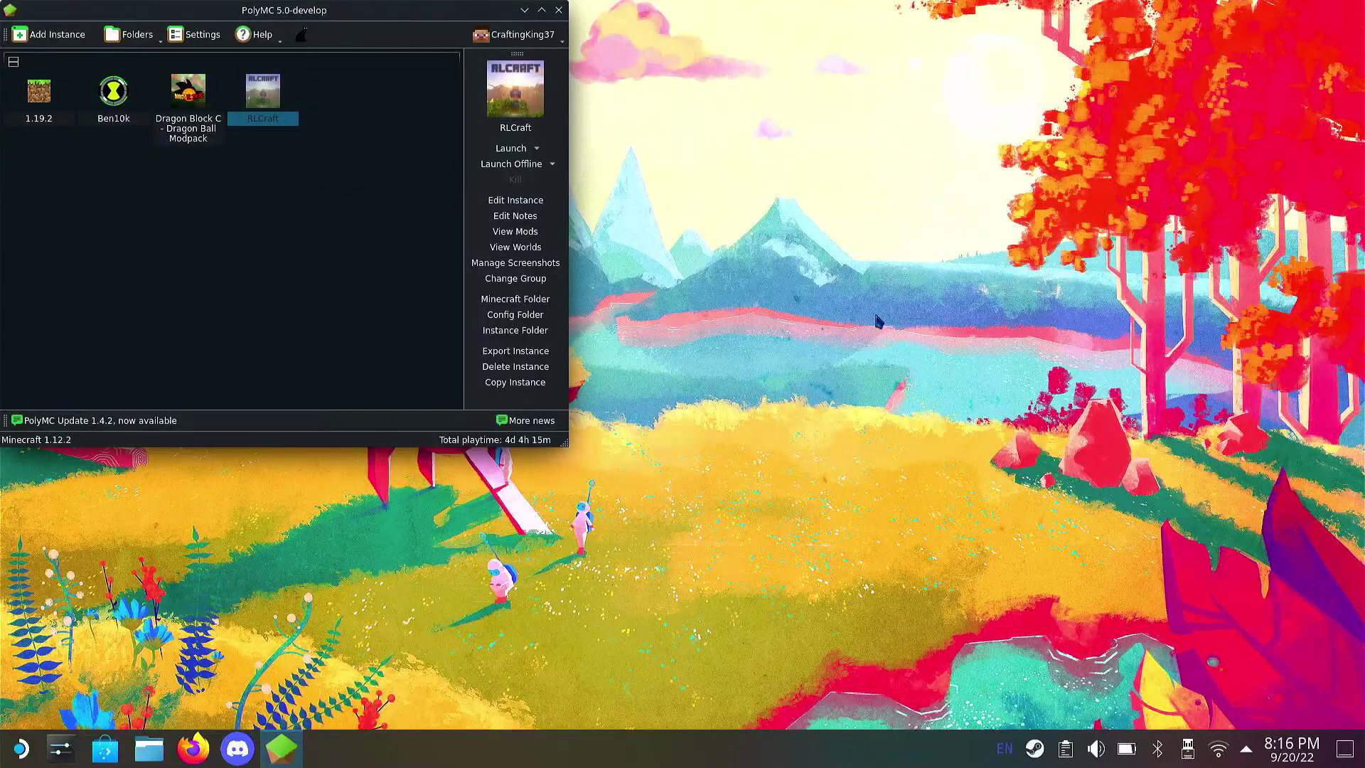
Close PolyMC and relaunch it from its Recent Games tile in Steam Game Mode
left_click(559, 10)
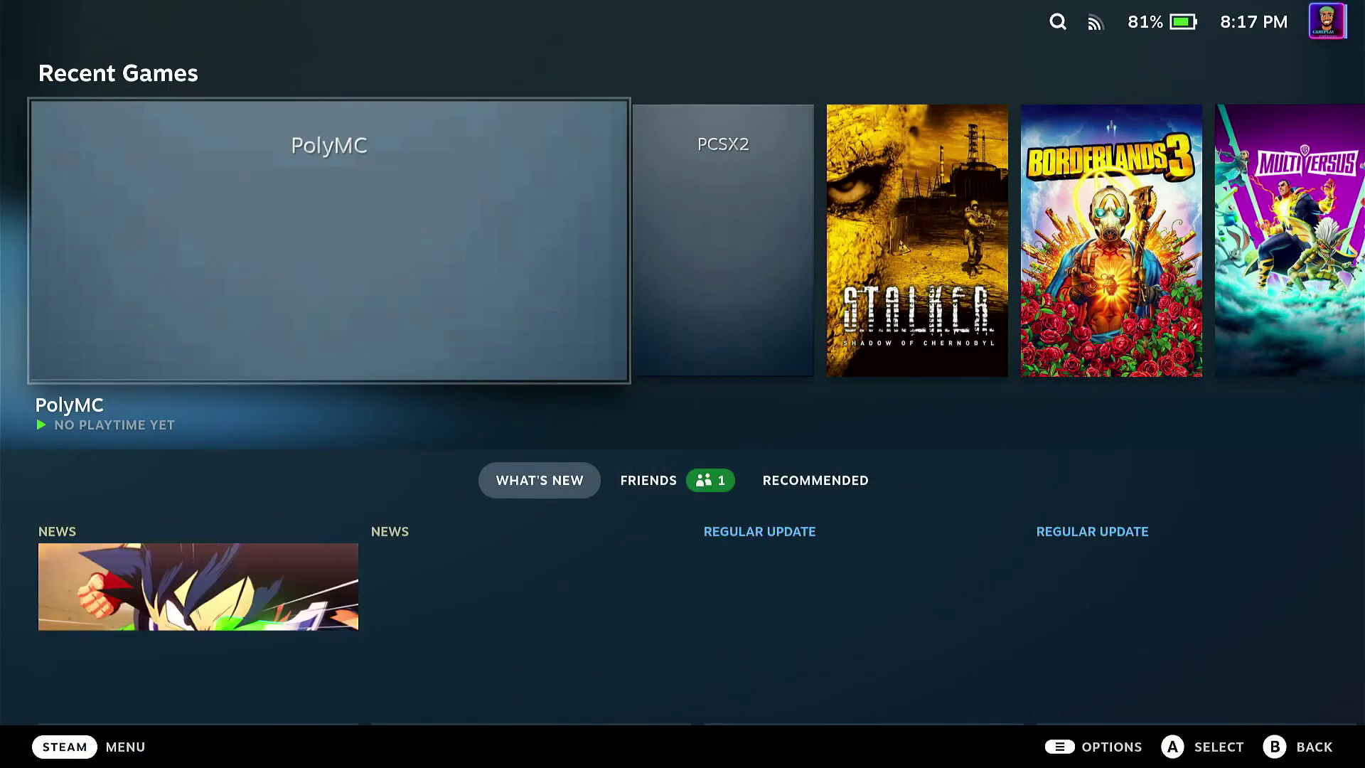
key("Right")
key("Left")
key("Return")
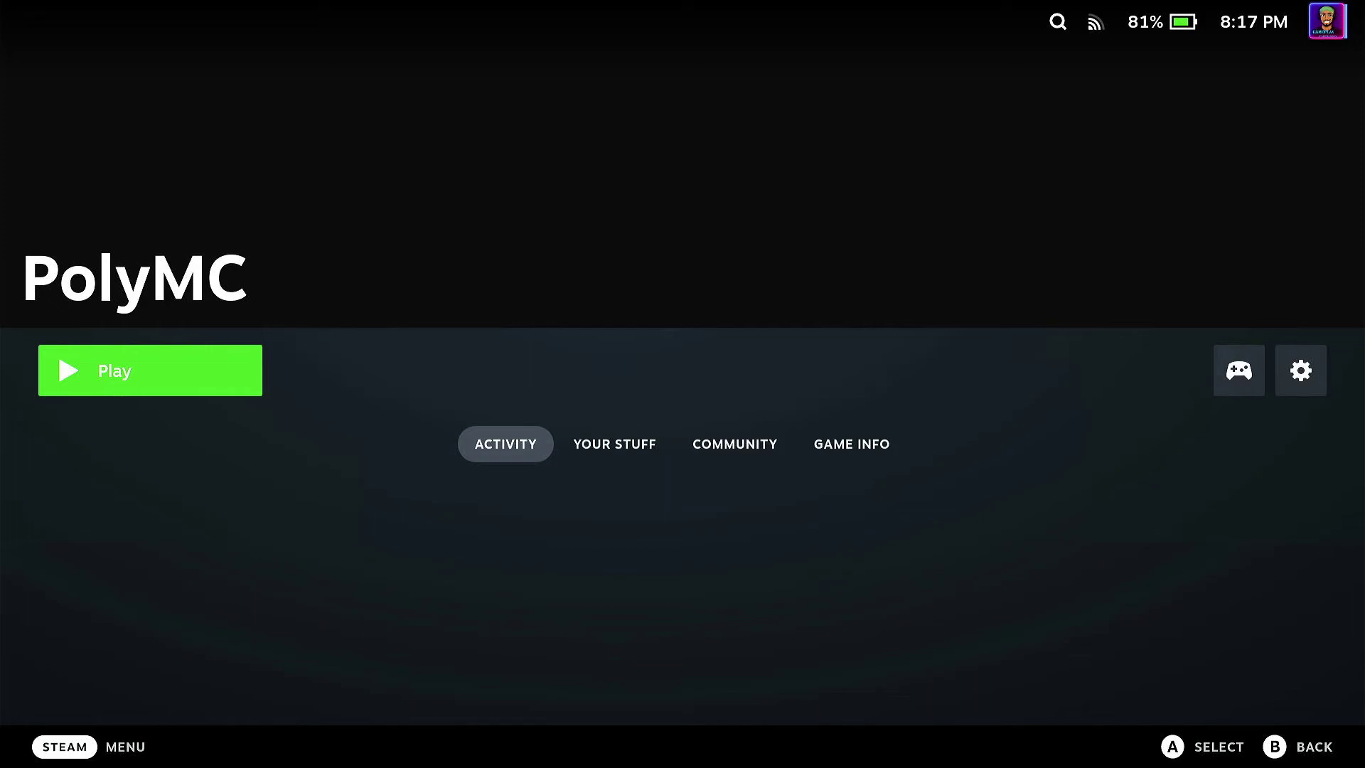
key("Down")
key("Up")
key("Return")
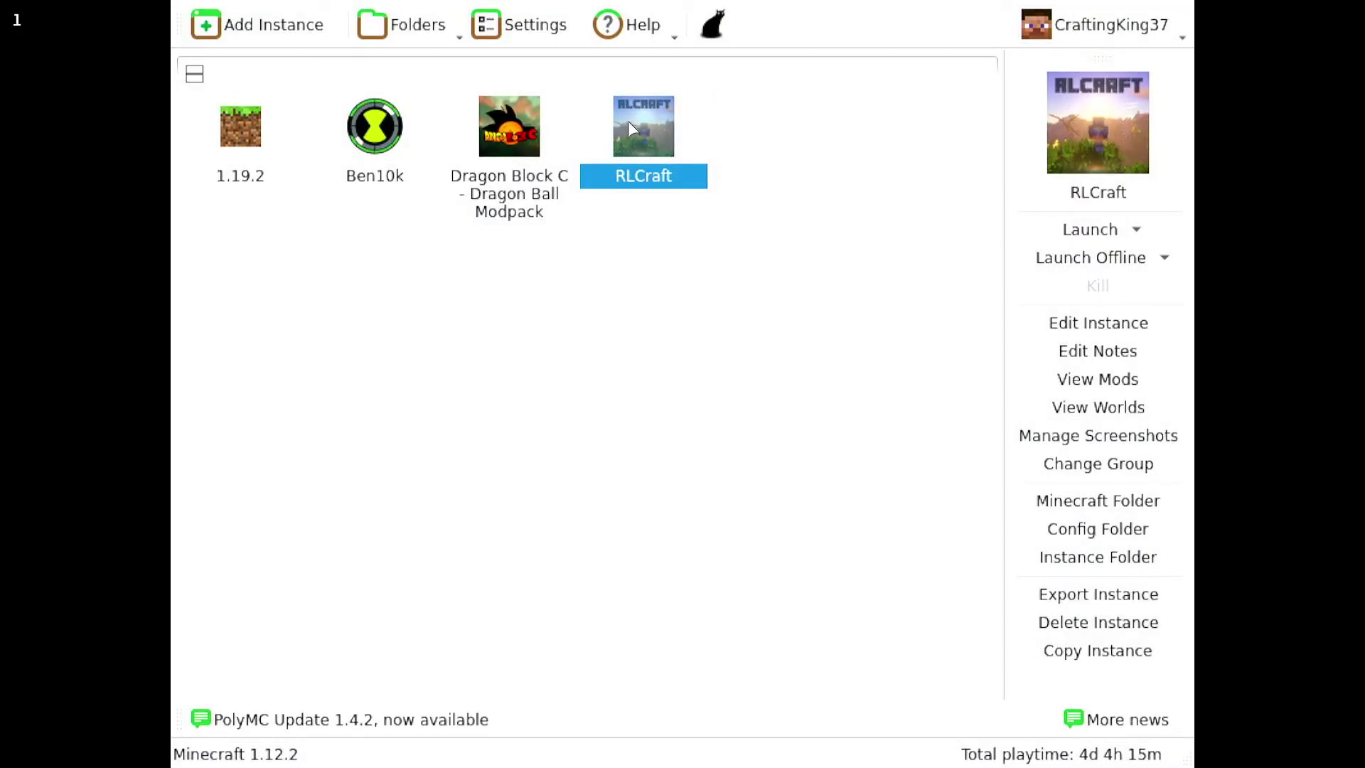
Launch the RLCraft instance and wait for the main menu showing 168 mods
left_click(1088, 231)
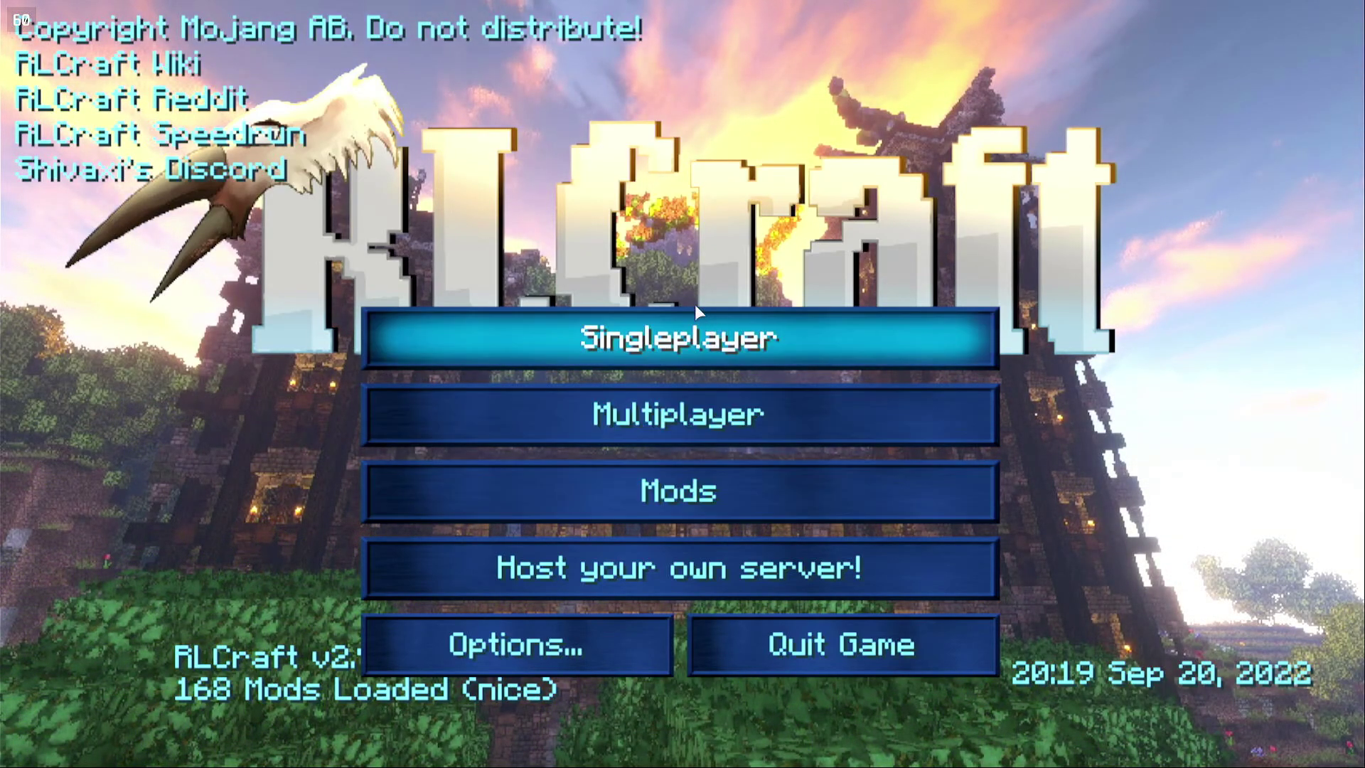
Start a singleplayer world named New World, cycling the game mode back to Survival
left_click(673, 348)
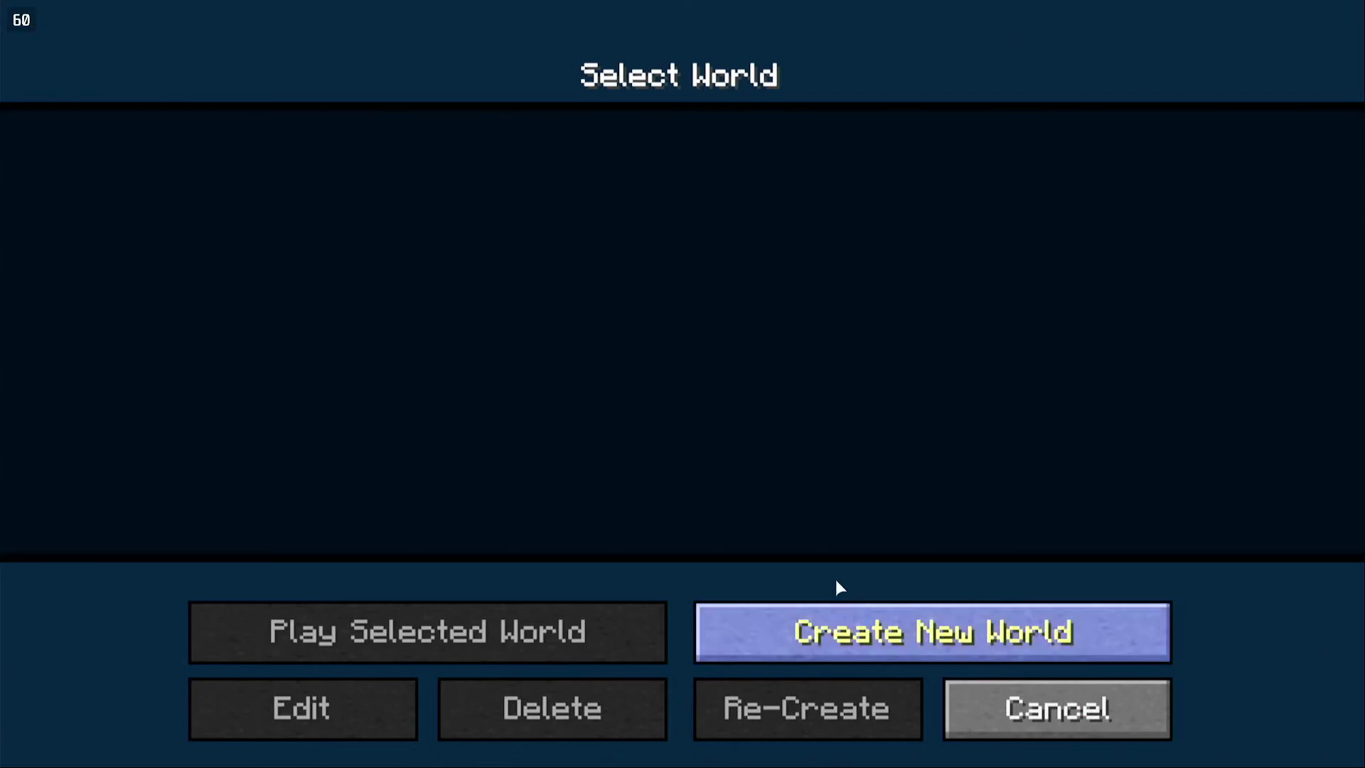
left_click(796, 642)
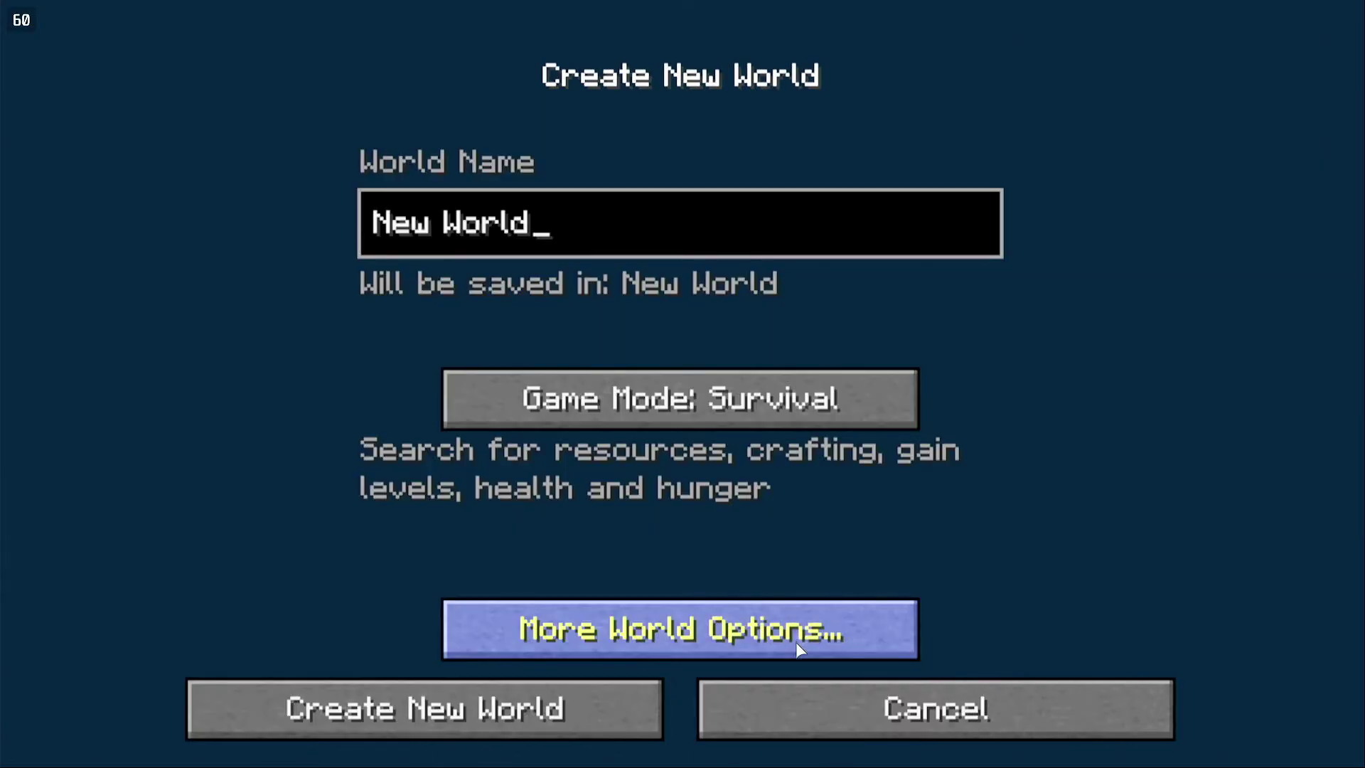
left_click(580, 410)
left_click(572, 409)
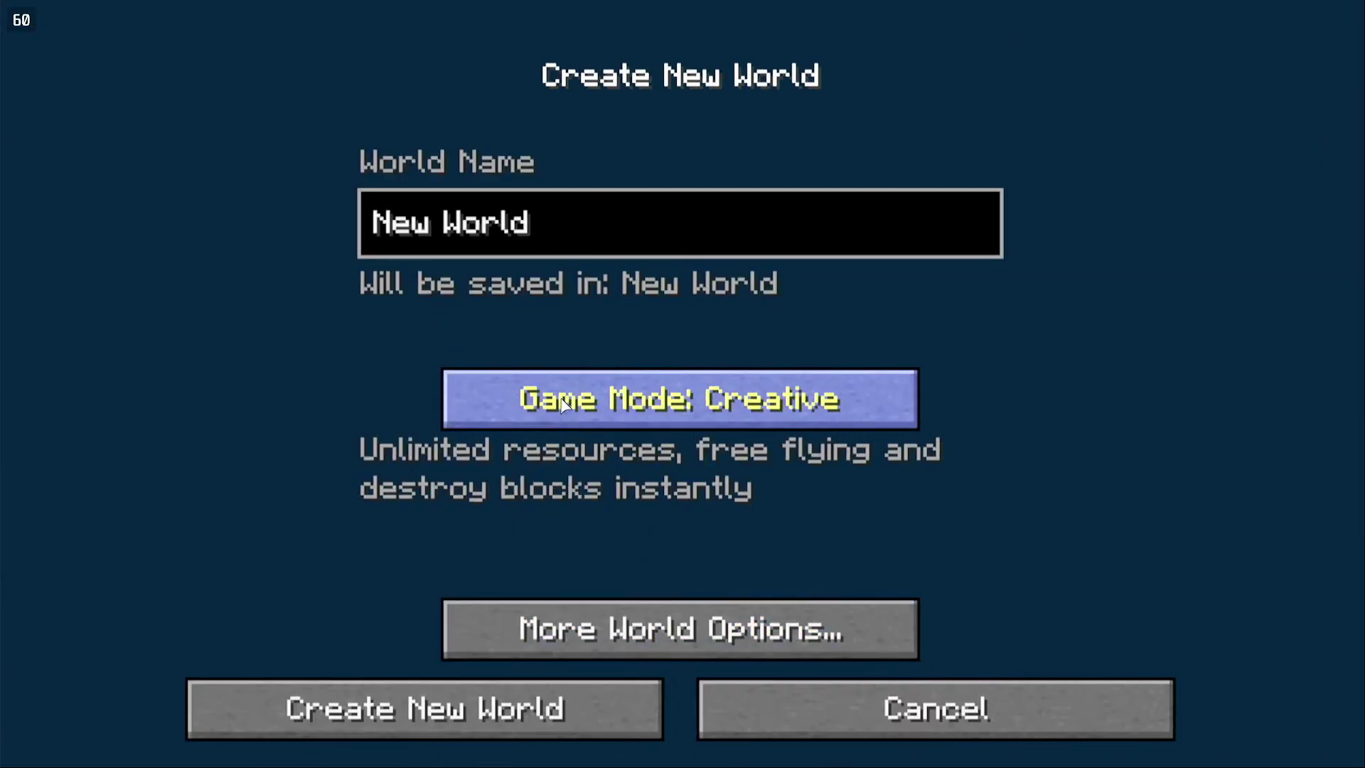
left_click(563, 418)
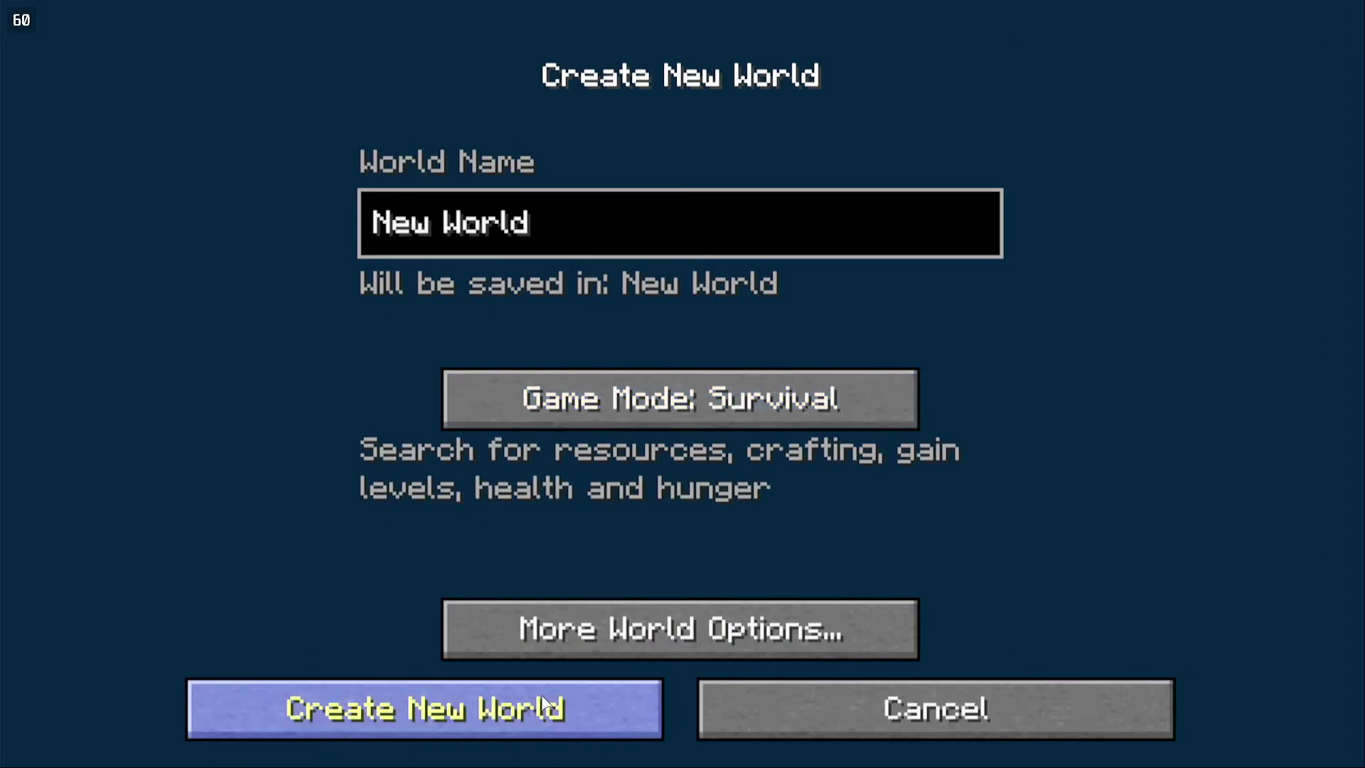